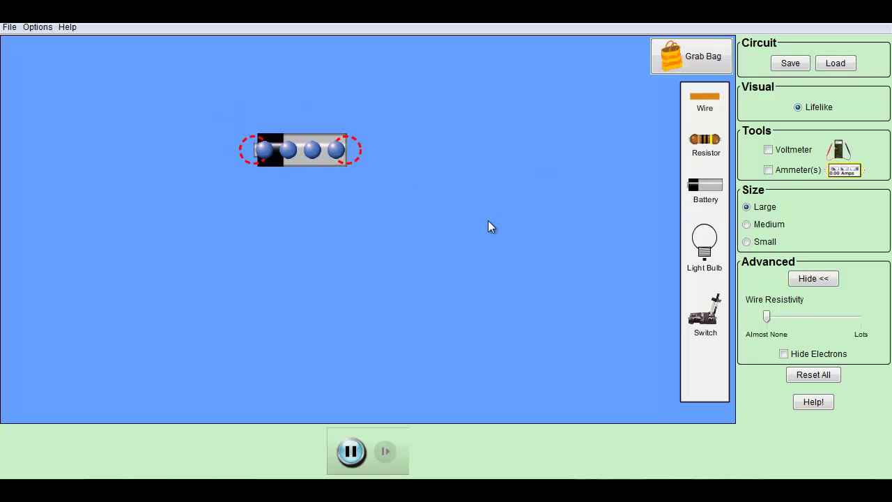
Step: Place a light bulb below the battery and wire the battery's right end to the bulb
drag(712, 269, 313, 331)
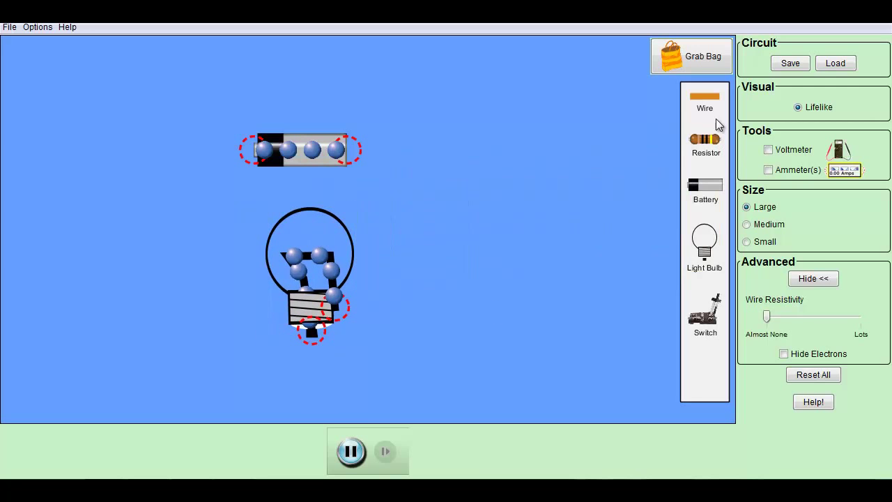
drag(704, 99, 452, 158)
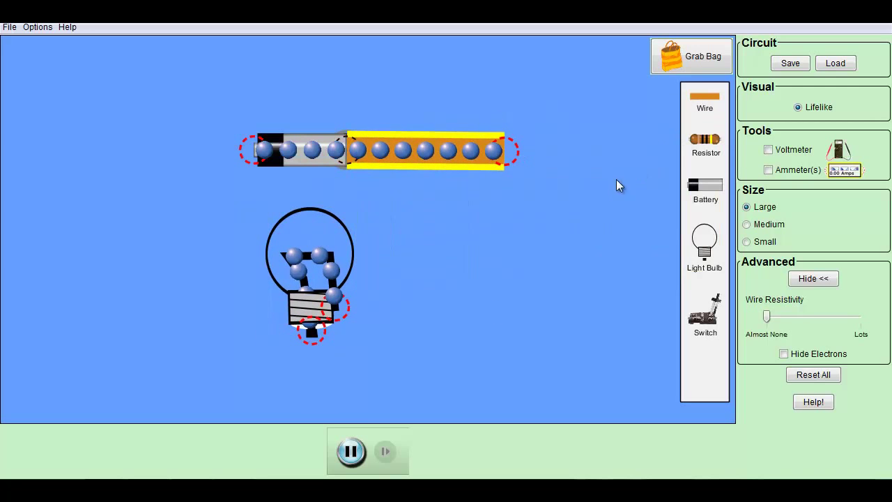
drag(716, 104, 585, 314)
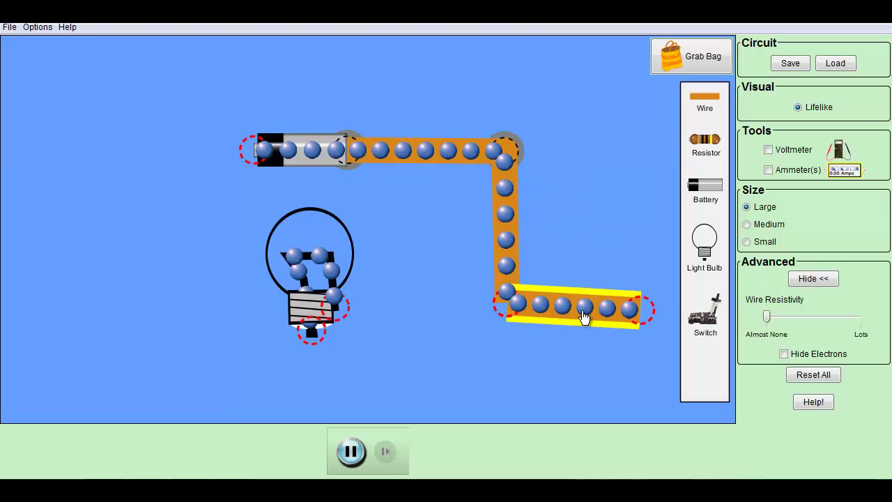
drag(640, 320, 370, 336)
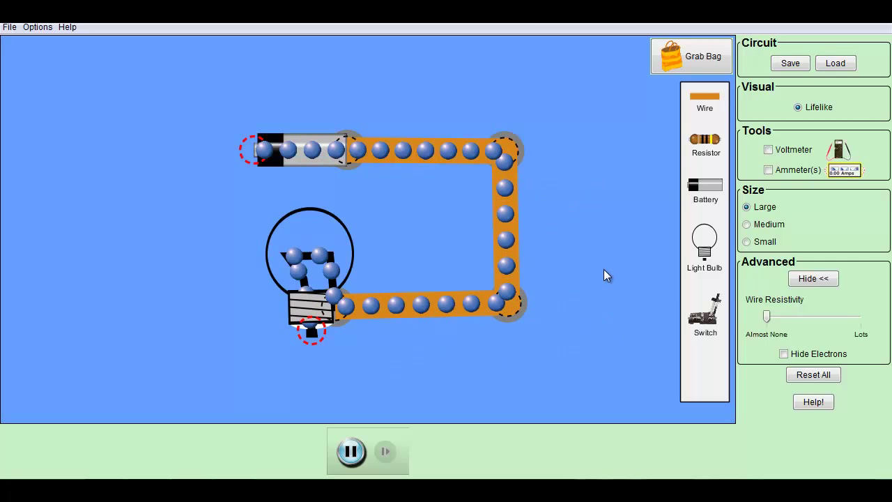
Step: Wire the battery's left end to the bulb, closing the loop so the bulb lights
drag(703, 111, 128, 295)
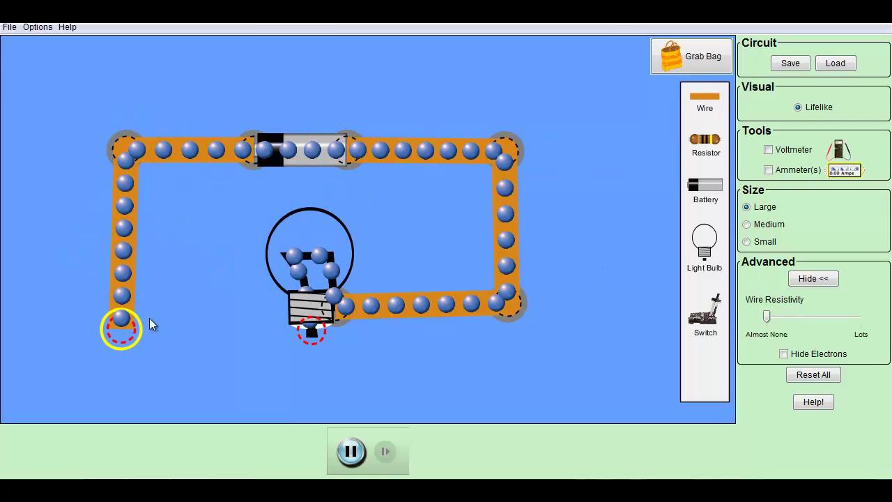
drag(705, 101, 201, 356)
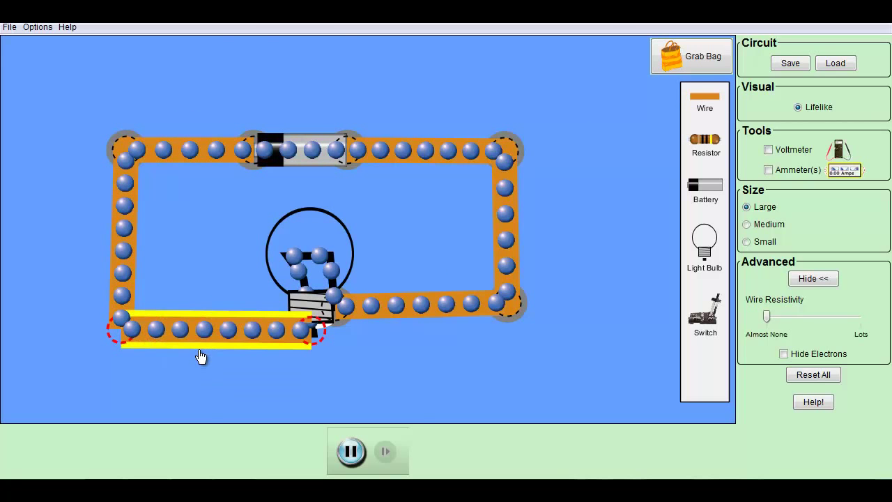
click(538, 359)
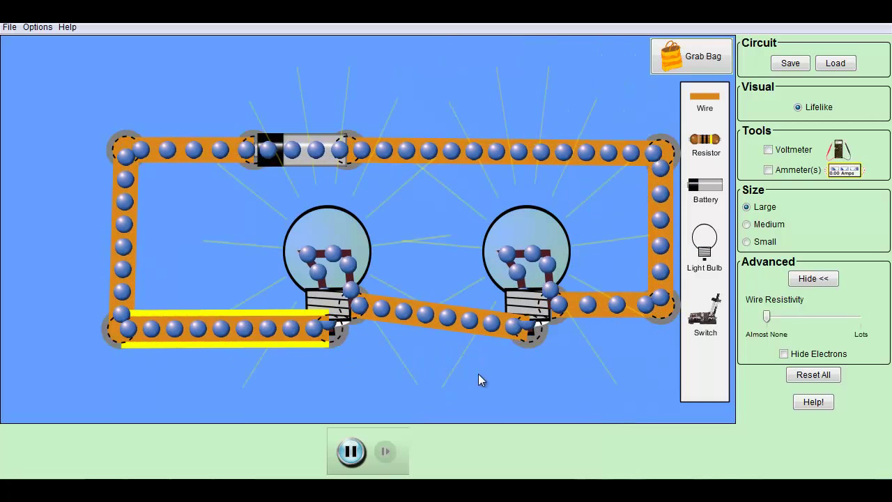
Step: Join the loose wire to the bottom-left junction, making a wire-only loop that shorts the battery
click(502, 387)
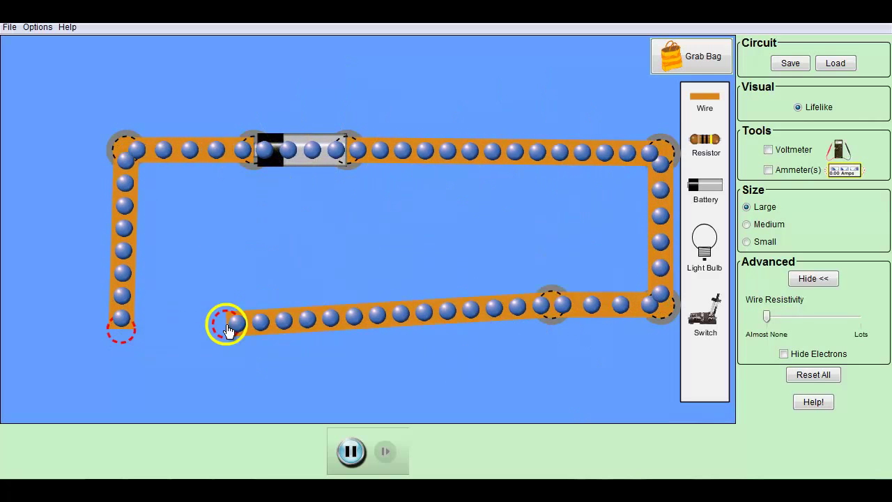
drag(229, 330, 121, 327)
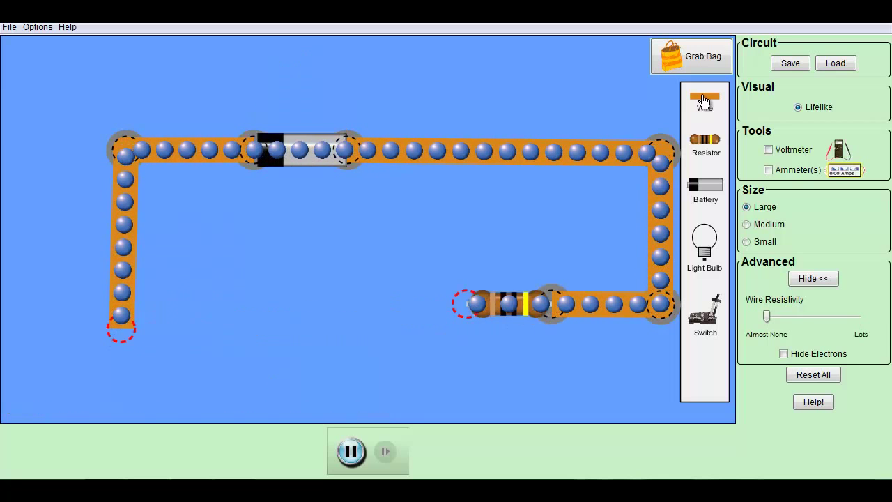
Step: Add a wire from the battery's right junction to the bottom-left corner, shorting the battery
drag(704, 101, 453, 314)
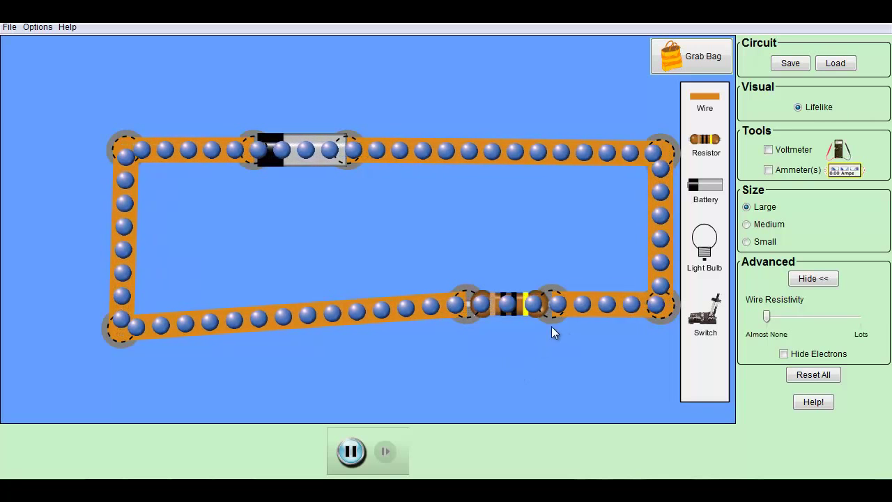
drag(704, 97, 388, 207)
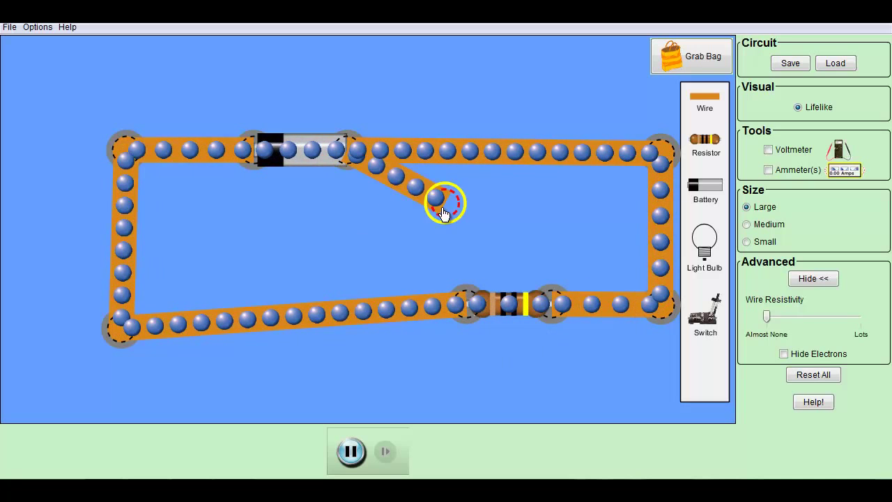
drag(333, 320, 139, 334)
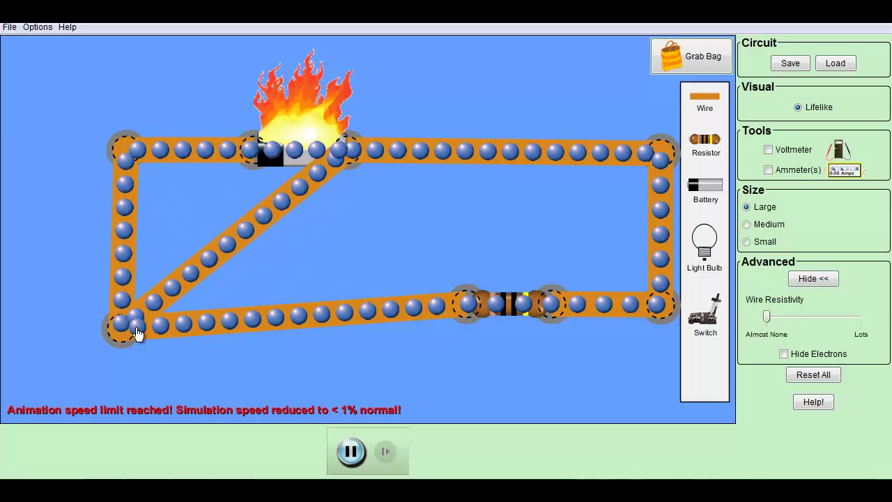
Step: Delete the diagonal shorting wire, then add and remove another wire bridging the battery ends
right_click(233, 244)
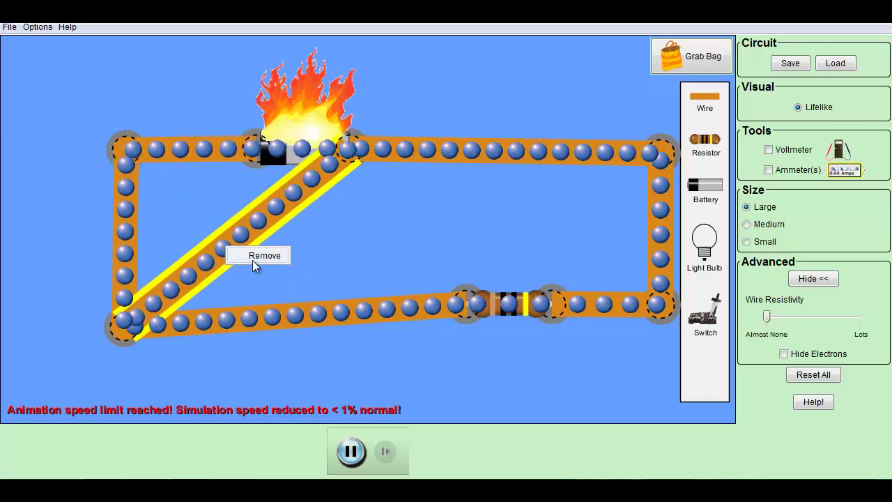
click(253, 260)
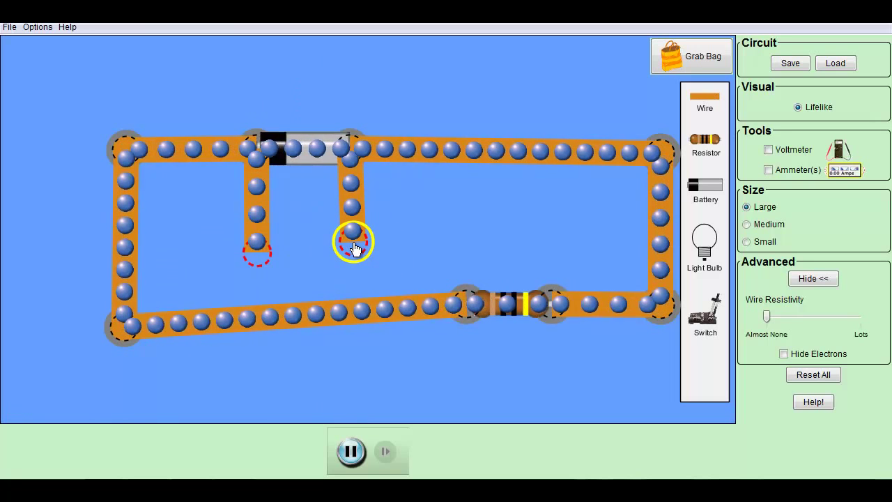
drag(704, 98, 325, 265)
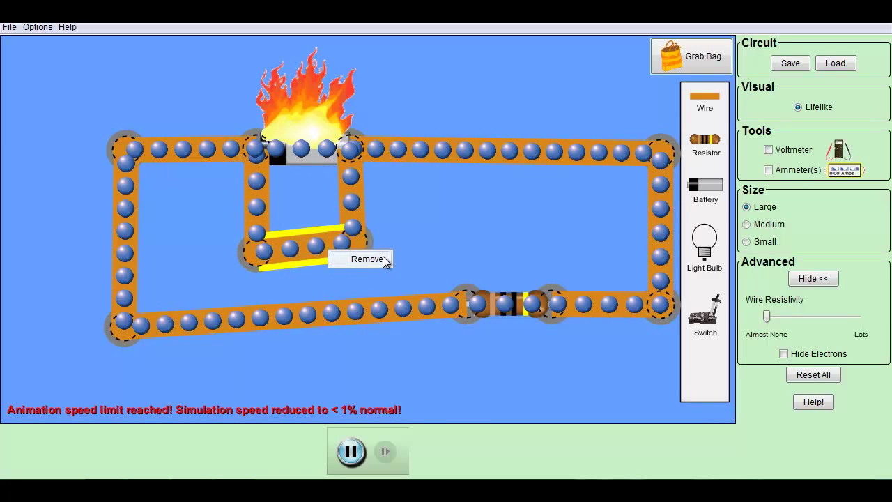
click(373, 259)
right_click(352, 221)
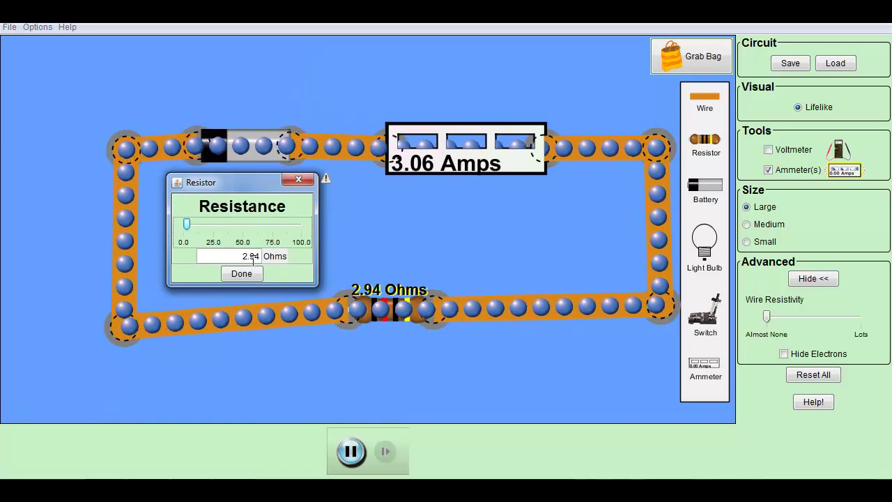
Step: Adjust the resistor from 2.94 to 7.06, then about 35, down to 0, and back to about 7 Ohms
drag(187, 231, 203, 234)
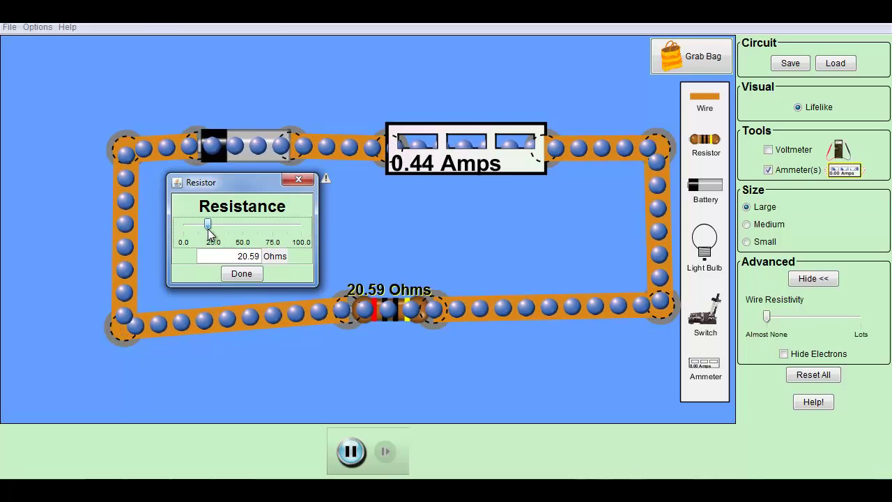
drag(219, 232, 225, 234)
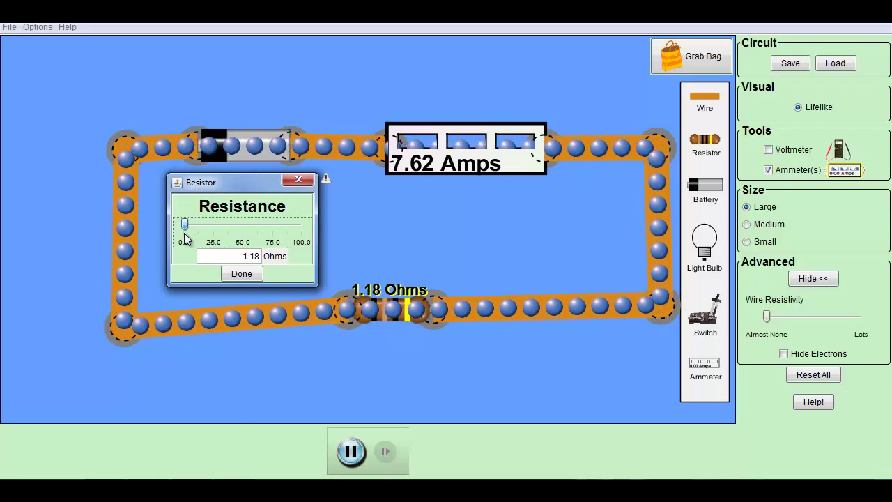
drag(185, 238, 182, 240)
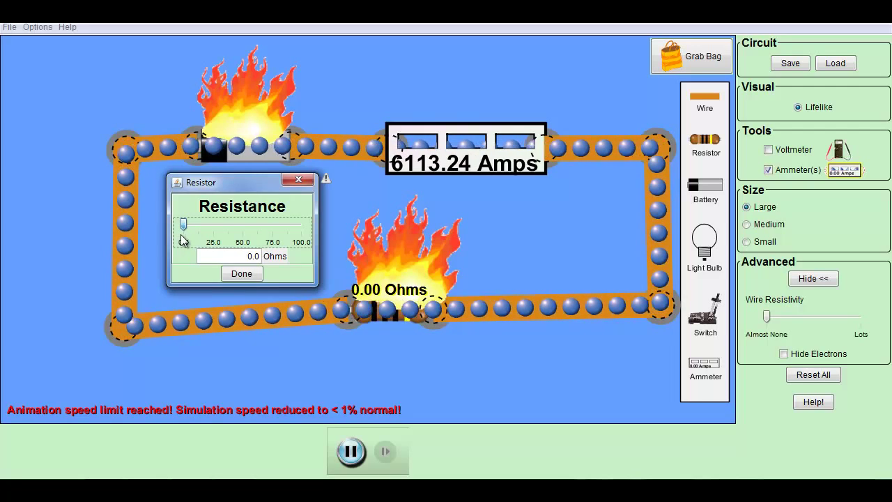
drag(176, 239, 194, 238)
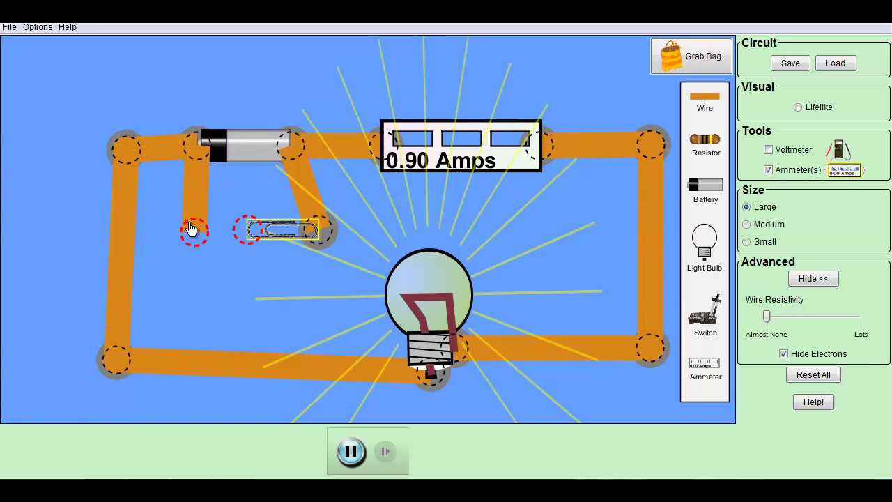
Step: Show electrons, short the battery with the paper clip, then remove the burning paper clip
click(813, 354)
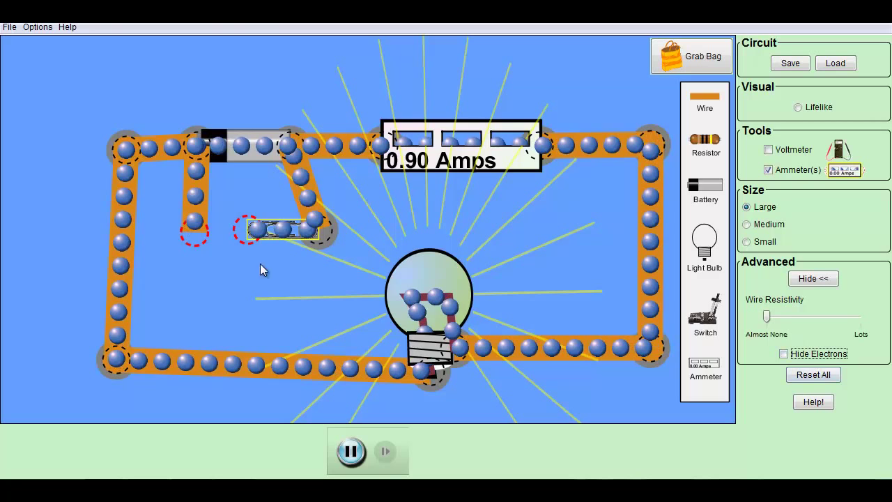
drag(205, 241, 208, 234)
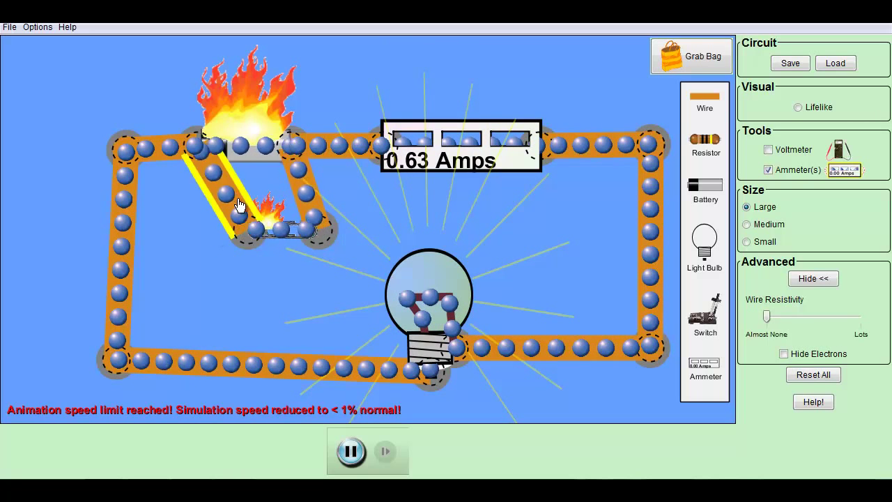
click(279, 240)
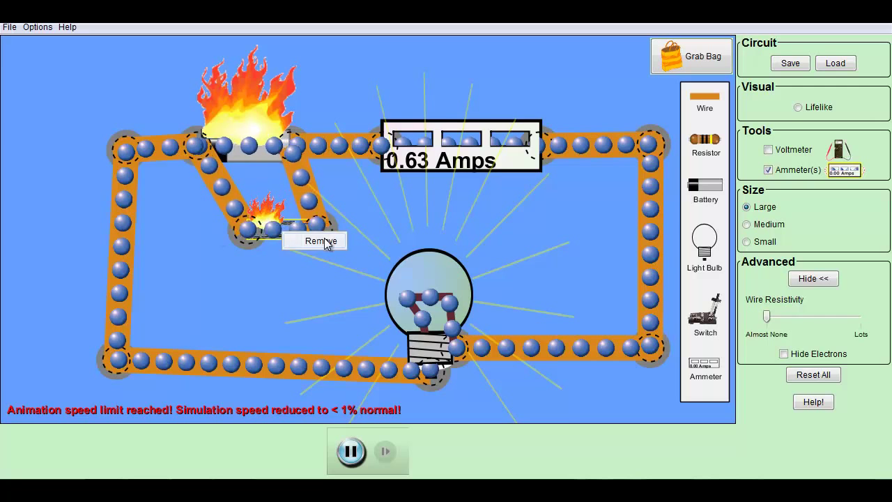
click(322, 241)
drag(248, 225, 201, 230)
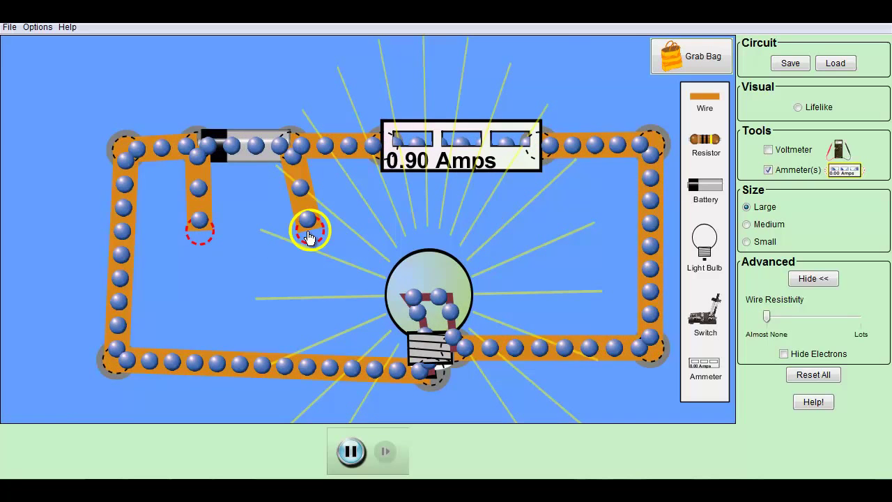
Step: Bridge the wire gap with a Grab Bag penny to short the battery, then delete it
click(702, 62)
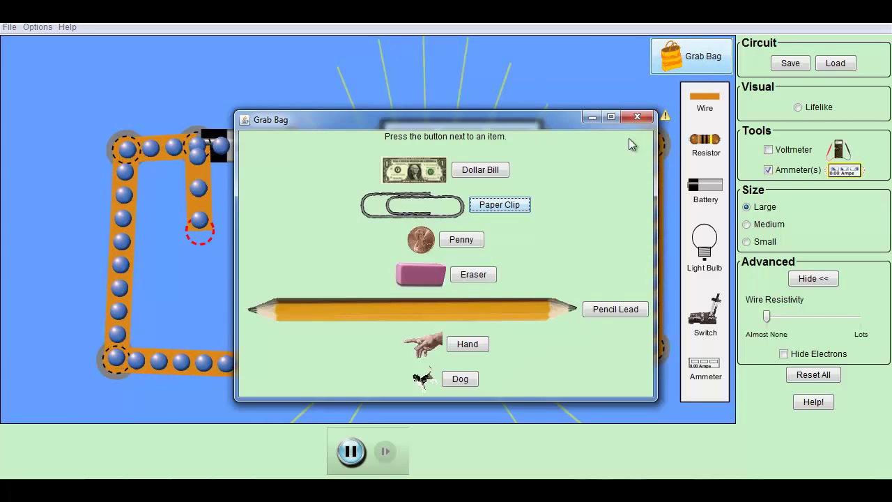
click(461, 240)
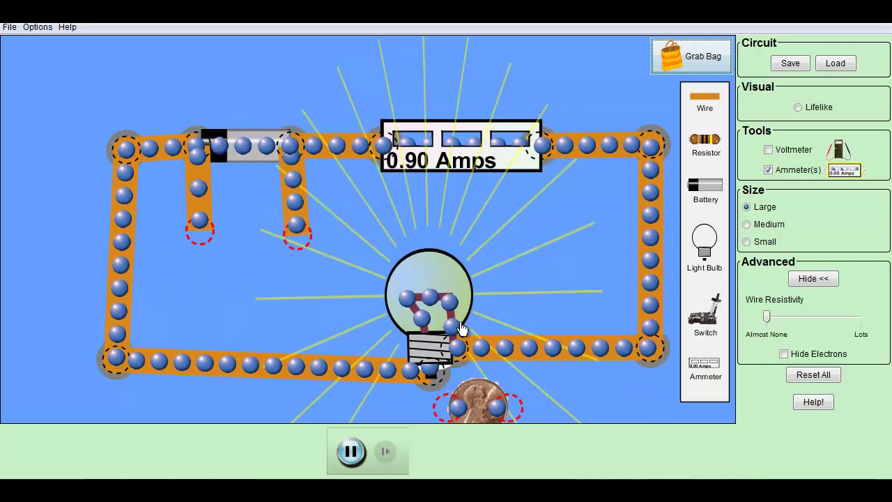
drag(406, 362, 268, 272)
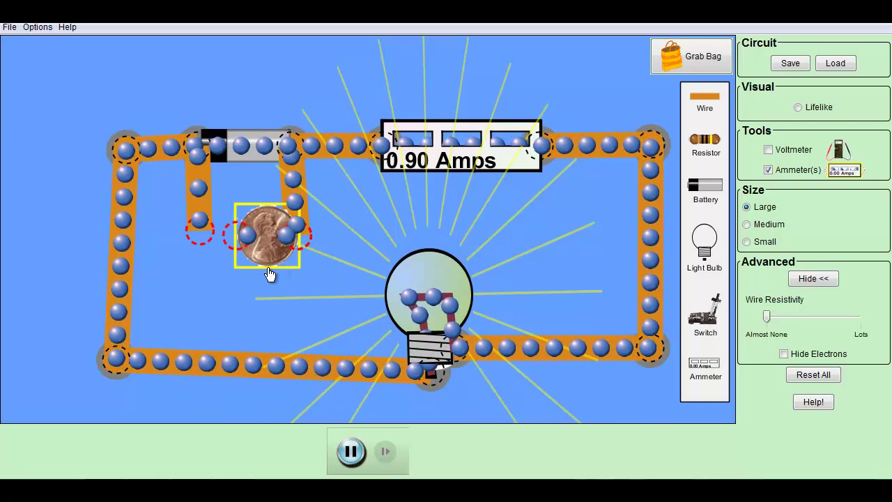
drag(217, 235, 221, 236)
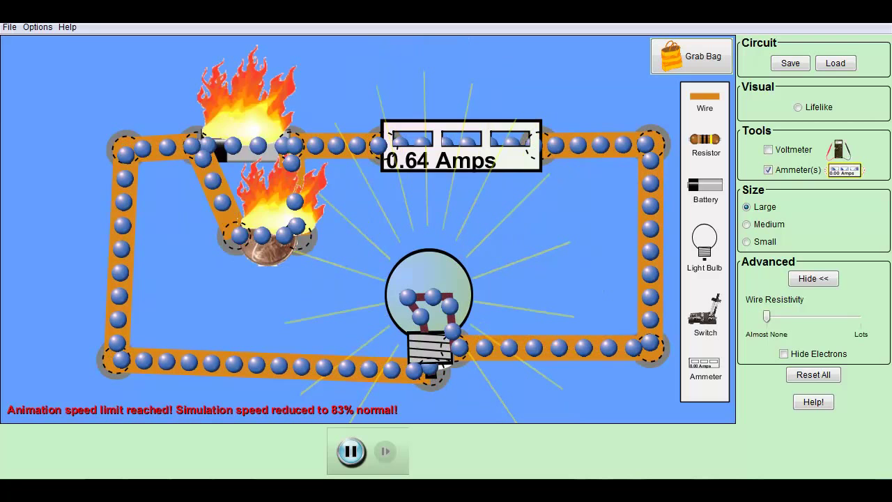
right_click(245, 244)
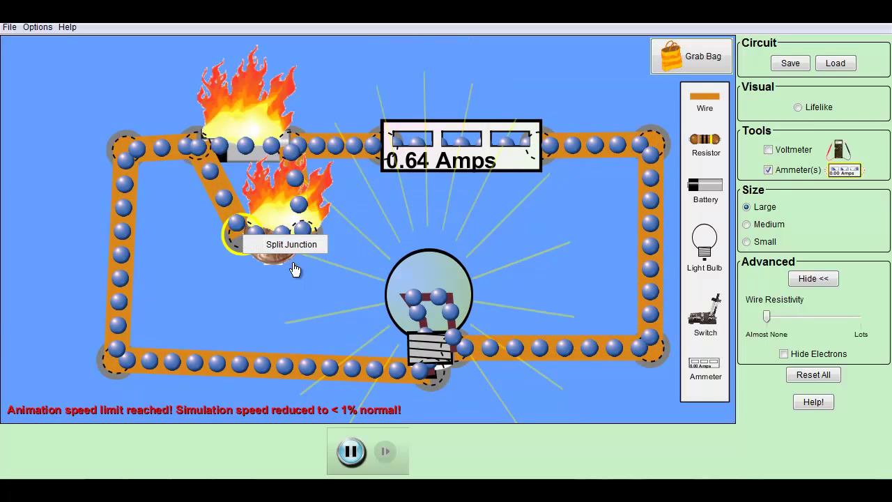
right_click(276, 248)
click(307, 260)
drag(245, 235, 201, 236)
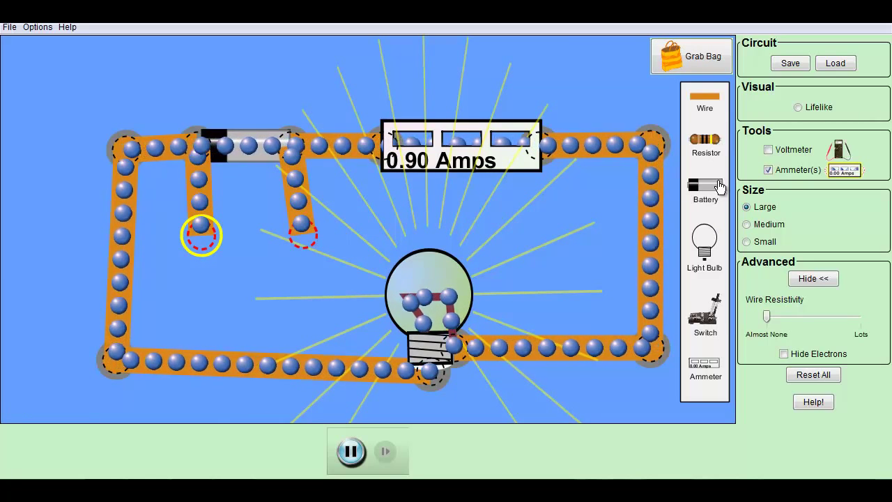
drag(258, 338, 258, 291)
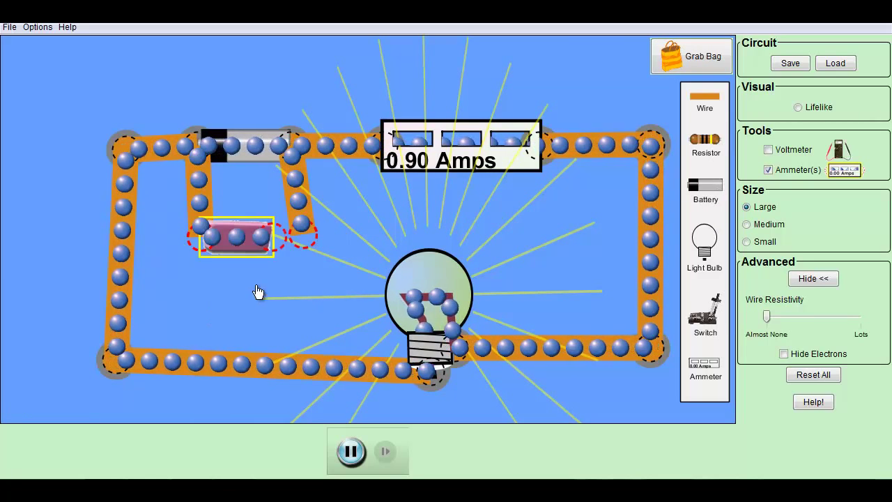
drag(298, 233, 296, 238)
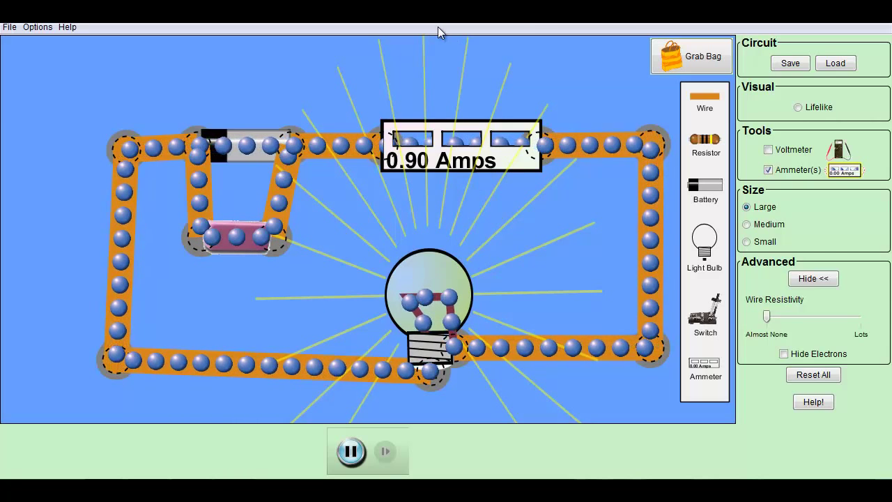
right_click(251, 240)
click(283, 251)
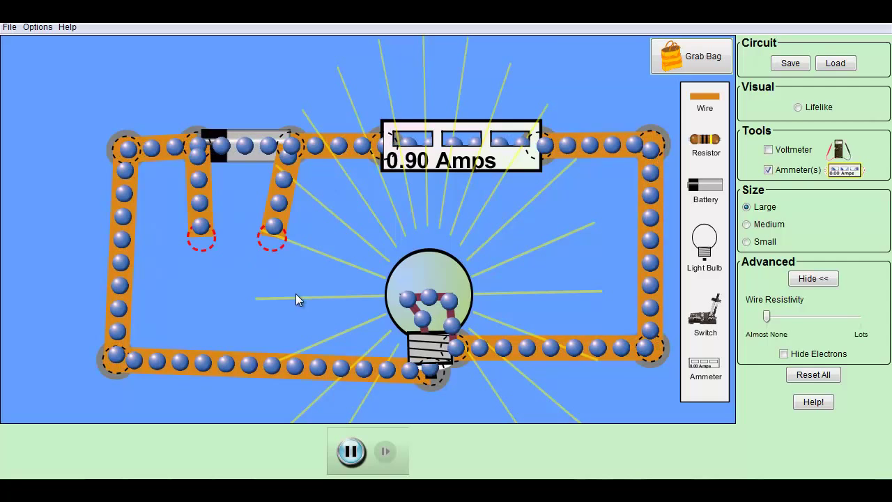